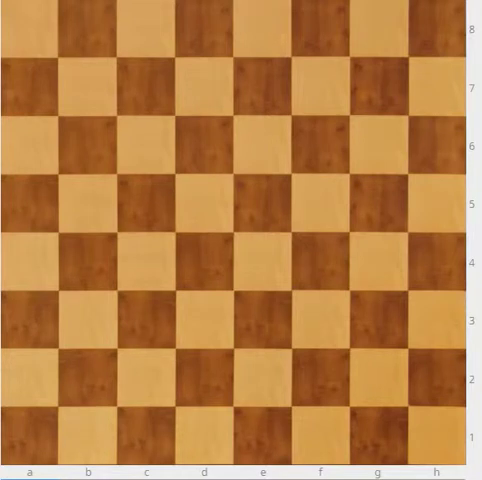
# Circle every square along rank 8, from a8 to h8
pyautogui.click(29, 29)
pyautogui.click(87, 29)
pyautogui.click(145, 29)
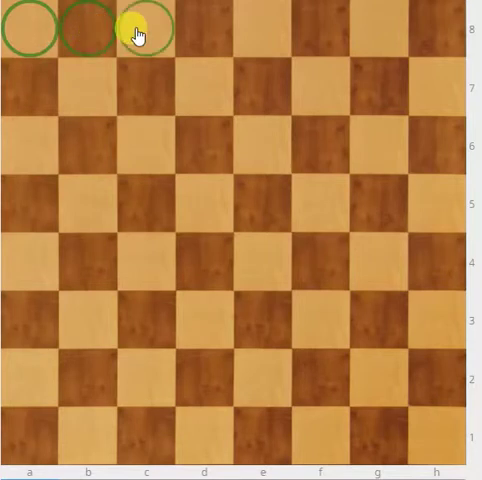
pyautogui.click(204, 29)
pyautogui.click(262, 29)
pyautogui.click(320, 29)
pyautogui.click(378, 29)
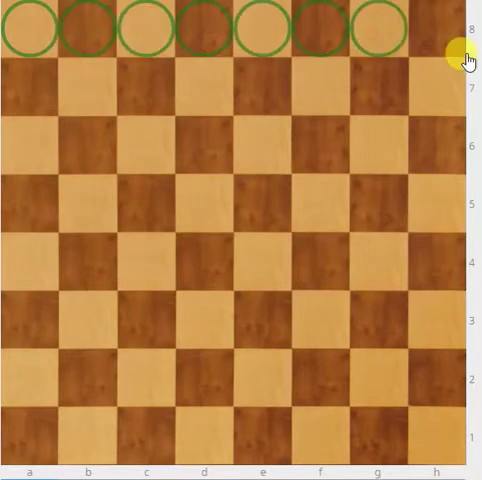
pyautogui.click(436, 29)
# Circle the squares down the a-file, from a7 to a1
pyautogui.click(29, 87)
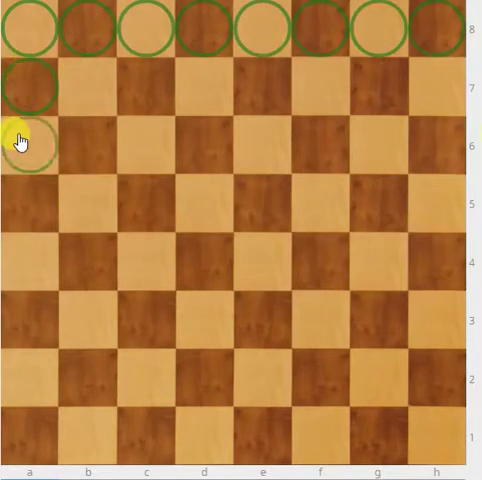
pyautogui.click(29, 145)
pyautogui.click(29, 203)
pyautogui.click(29, 261)
pyautogui.click(29, 319)
pyautogui.click(29, 377)
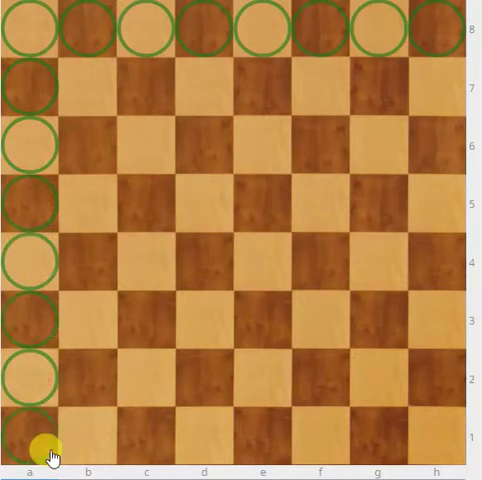
pyautogui.click(29, 435)
# Clear the circle markings, mark h1 and a8, then remove the a8 circle
pyautogui.rightClick(48, 179)
pyautogui.click(145, 86)
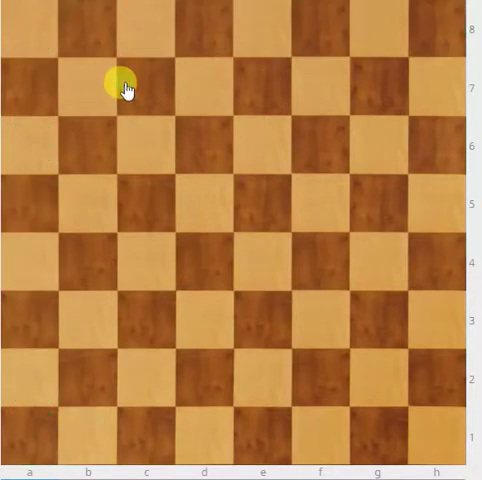
pyautogui.rightClick(443, 450)
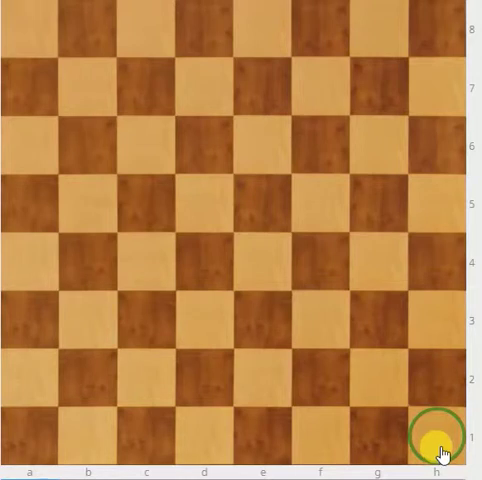
pyautogui.click(37, 36)
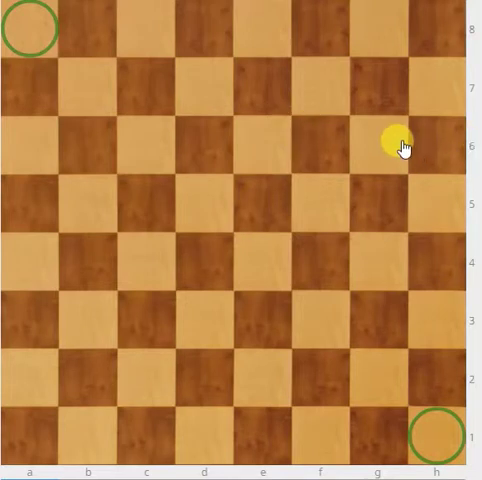
pyautogui.click(440, 386)
# Circle h2 and h3, then clear the circles on h1, h2 and h3
pyautogui.rightClick(437, 420)
pyautogui.rightClick(437, 385)
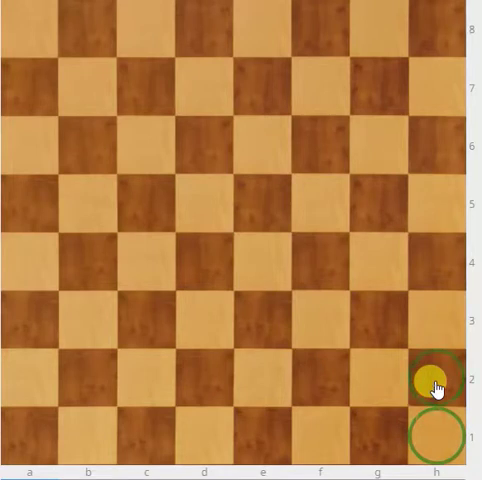
pyautogui.rightClick(437, 325)
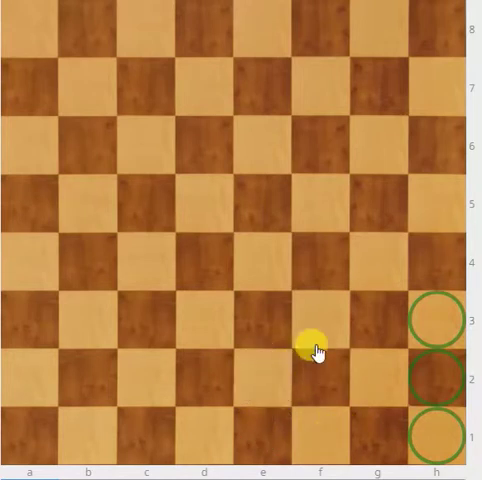
pyautogui.click(440, 45)
# Circle h8, h7 and h6, then clear those circles
pyautogui.rightClick(440, 45)
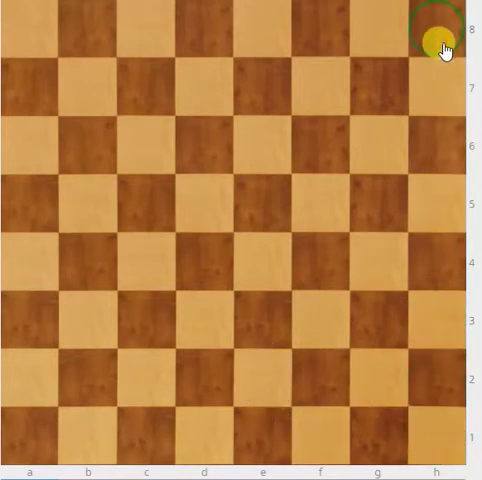
pyautogui.rightClick(441, 78)
pyautogui.rightClick(441, 134)
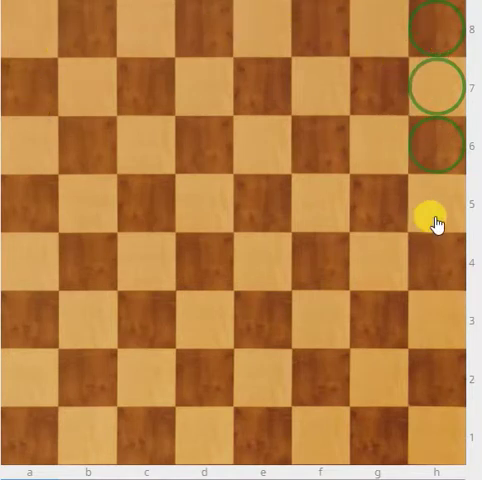
pyautogui.click(444, 86)
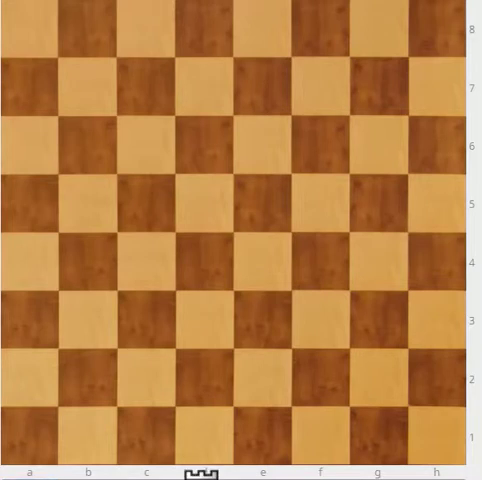
# Place white rooks on a1 and h1 and black rooks on a8 and h8
pyautogui.moveTo(199, 476); pyautogui.dragTo(30, 435)
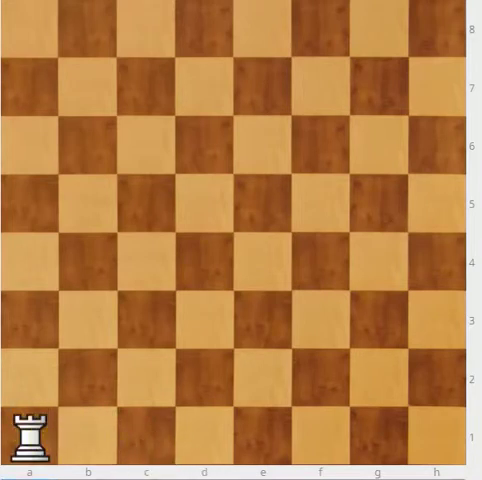
pyautogui.moveTo(398, 420); pyautogui.dragTo(436, 435)
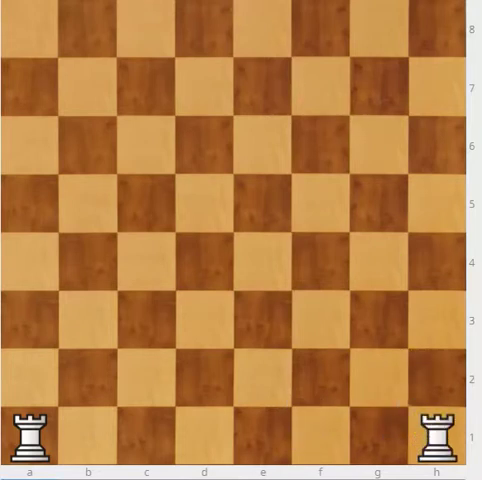
pyautogui.moveTo(150, 2); pyautogui.dragTo(33, 40)
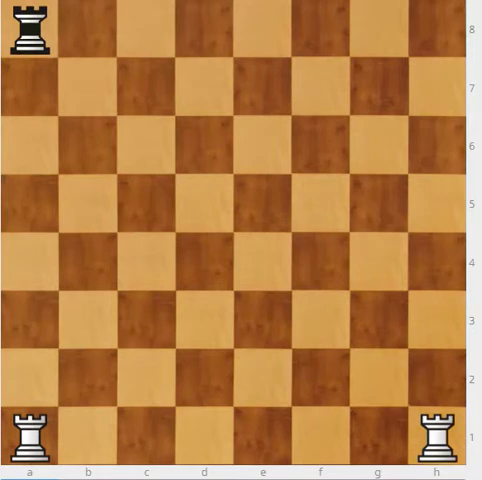
pyautogui.moveTo(404, 2); pyautogui.dragTo(436, 30)
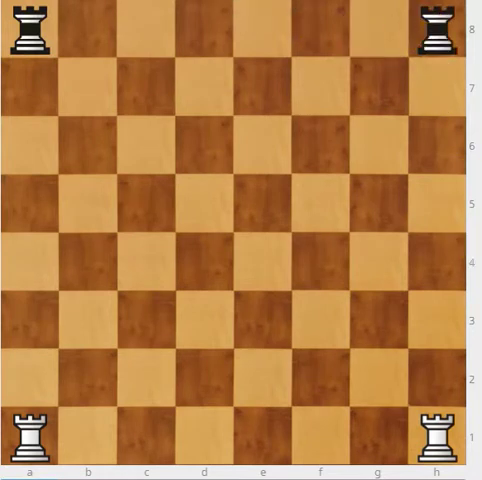
# Drag knights from the trays onto b1 and g1 (white) and b8 and g8 (black)
pyautogui.moveTo(215, 478); pyautogui.dragTo(88, 436)
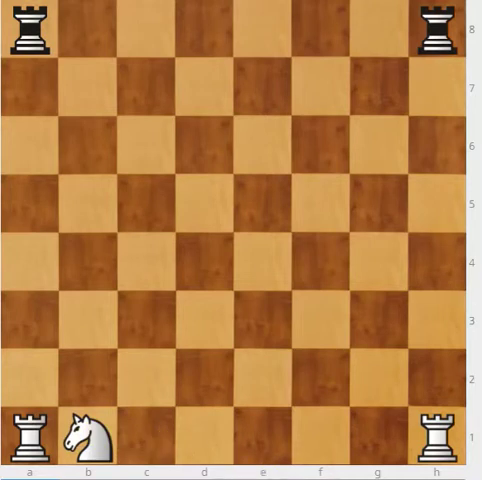
pyautogui.moveTo(410, 432); pyautogui.dragTo(378, 436)
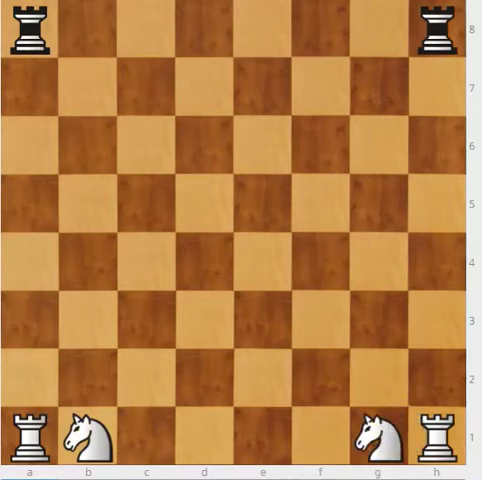
pyautogui.moveTo(100, 40); pyautogui.dragTo(88, 28)
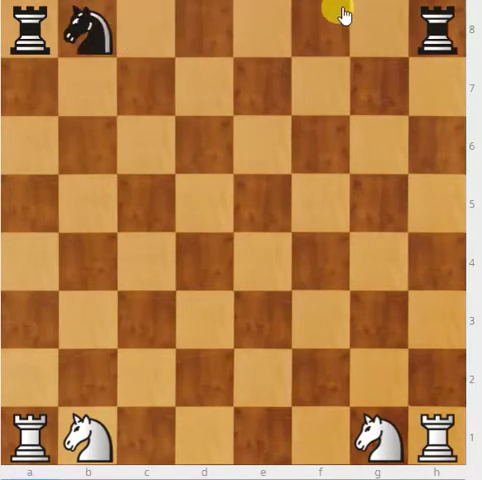
pyautogui.moveTo(385, 45); pyautogui.dragTo(382, 50)
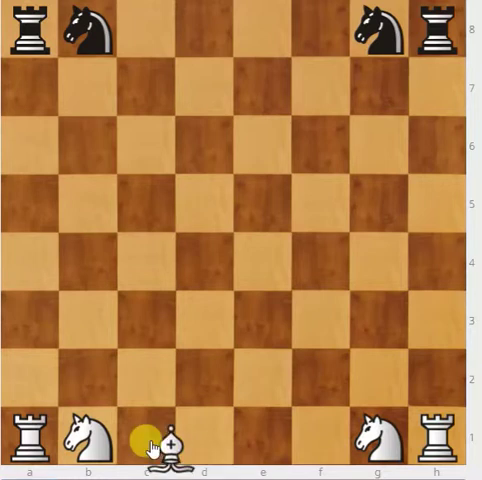
# Place white bishops on c1 and f1 and black bishops on c8 and f8
pyautogui.moveTo(160, 470); pyautogui.dragTo(147, 440)
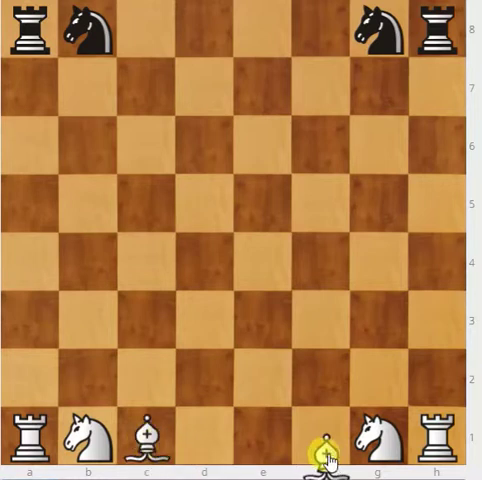
pyautogui.moveTo(325, 470); pyautogui.dragTo(320, 440)
pyautogui.moveTo(245, 15)
pyautogui.mouseDown()
pyautogui.moveTo(195, 35)
pyautogui.moveTo(147, 38)
pyautogui.mouseUp()
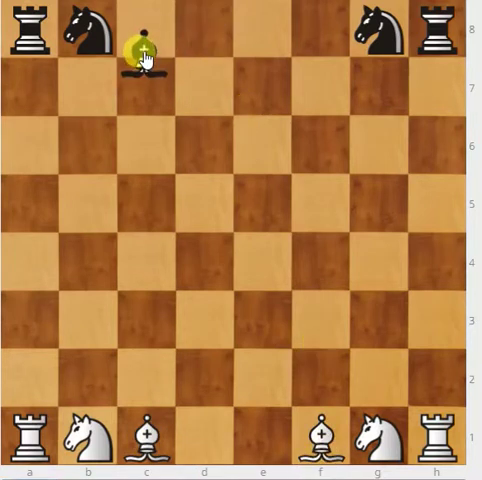
pyautogui.moveTo(325, 10); pyautogui.dragTo(318, 35)
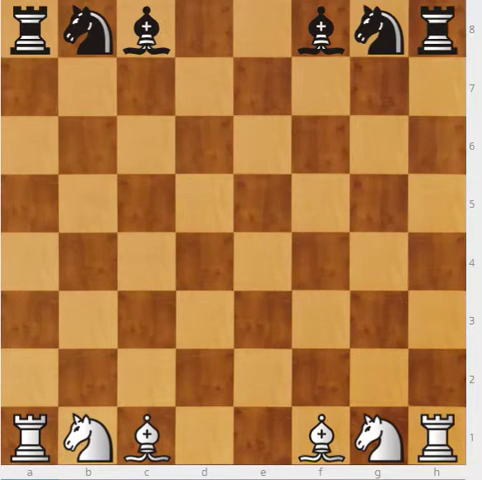
# Place the queens on d1 and d8 and the kings on e8 and e1
pyautogui.moveTo(185, 476); pyautogui.dragTo(204, 442)
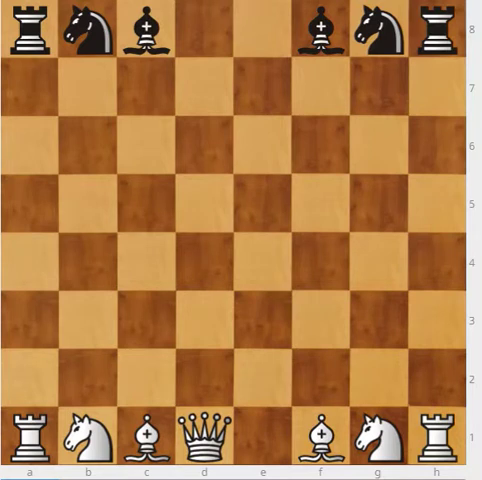
pyautogui.moveTo(190, 2); pyautogui.dragTo(205, 28)
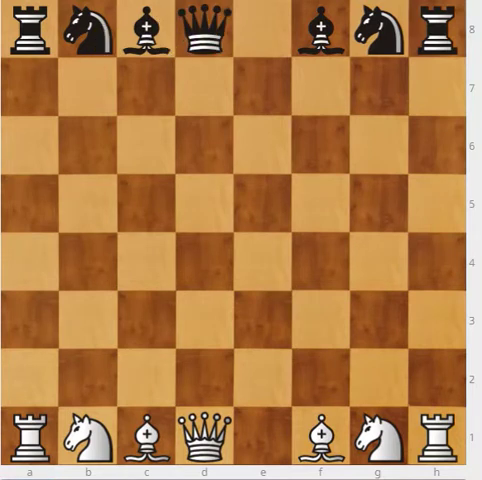
pyautogui.moveTo(250, 2); pyautogui.dragTo(263, 35)
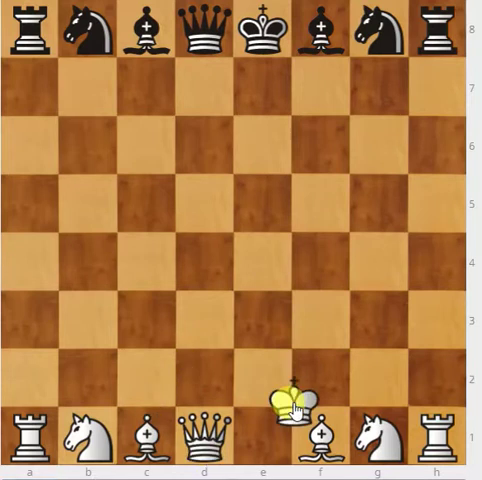
pyautogui.moveTo(290, 405); pyautogui.dragTo(263, 440)
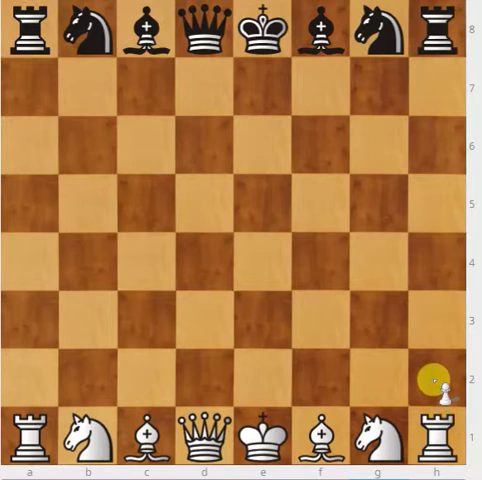
# Place white pawns on every second-rank square, from h2 to a2
pyautogui.click(435, 382)
pyautogui.click(378, 382)
pyautogui.click(320, 382)
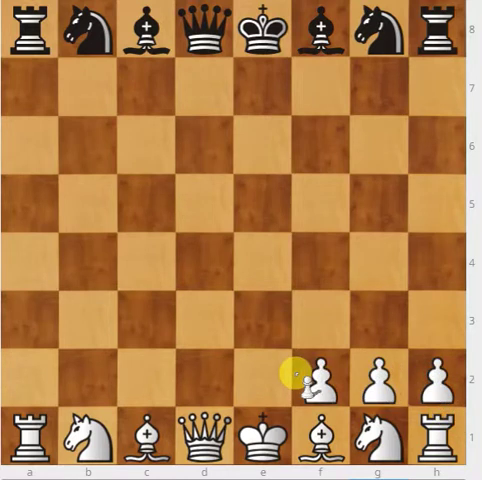
pyautogui.click(263, 382)
pyautogui.click(204, 382)
pyautogui.click(147, 382)
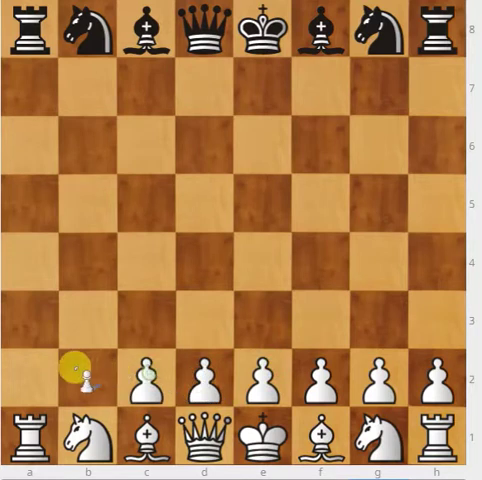
pyautogui.click(89, 382)
pyautogui.click(31, 382)
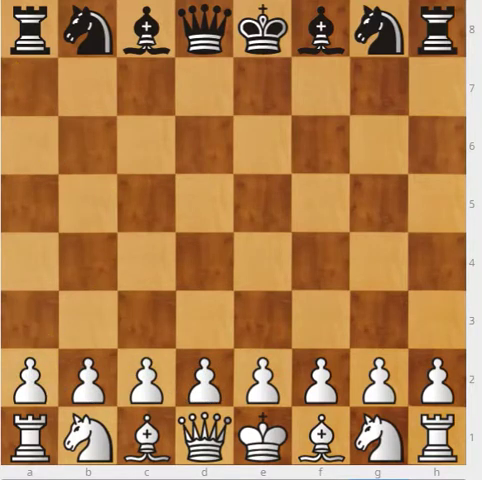
# Place black pawns on every seventh-rank square, from a7 to h7
pyautogui.click(31, 90)
pyautogui.click(89, 90)
pyautogui.click(147, 90)
pyautogui.click(204, 90)
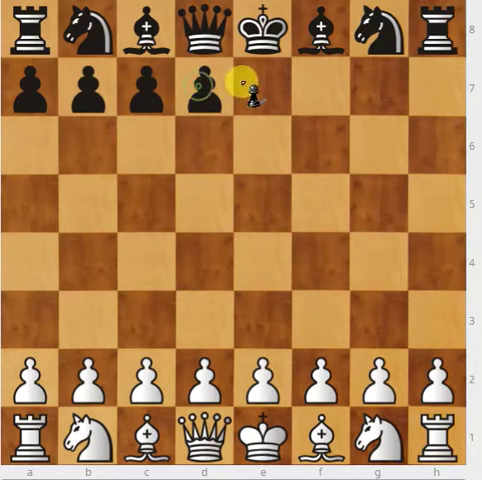
pyautogui.click(263, 90)
pyautogui.click(320, 90)
pyautogui.click(378, 90)
pyautogui.click(437, 90)
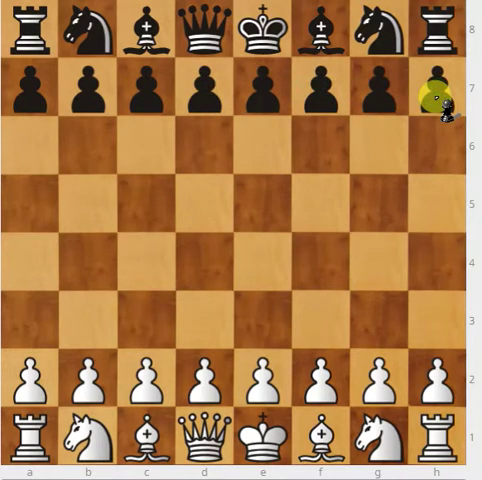